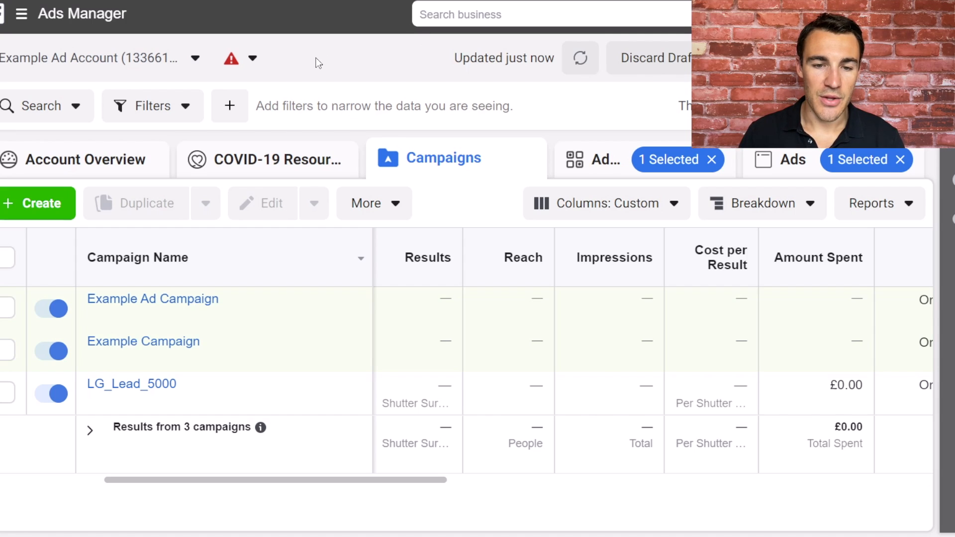
Open the Example Image Ad from Example Ad Campaign for editing.
{"action": "left_click", "coordinate": [148, 300]}
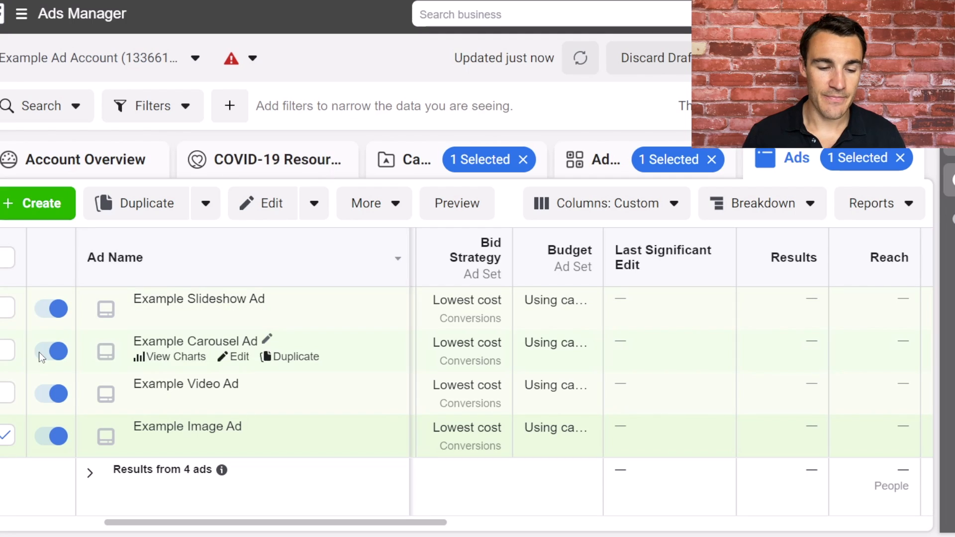
{"action": "left_click", "coordinate": [13, 428]}
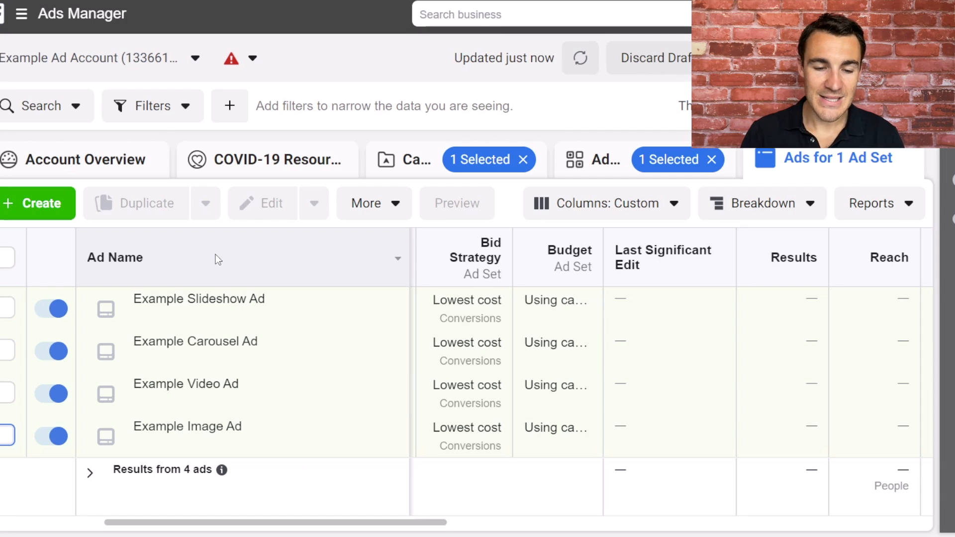
{"action": "left_click", "coordinate": [7, 436]}
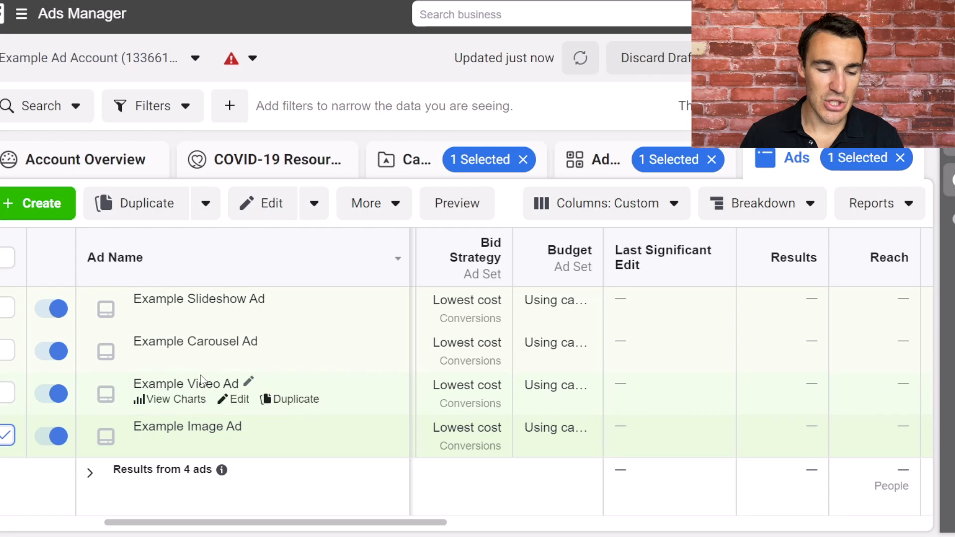
{"action": "left_click", "coordinate": [244, 205]}
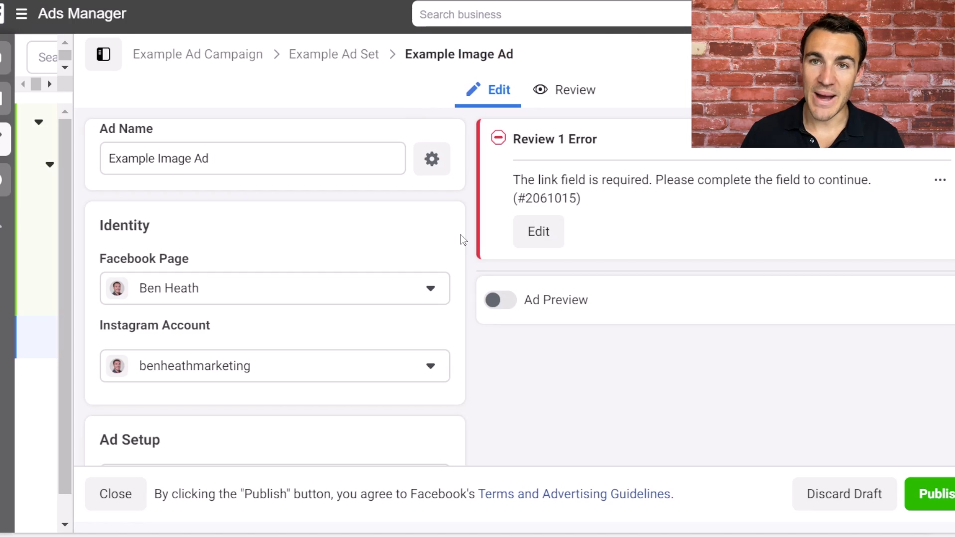
Review the image ad's Single Image or Video format and show the Add Media choices in its creative settings.
{"action": "scroll", "coordinate": [468, 237], "scroll_direction": "down", "scroll_amount": 5}
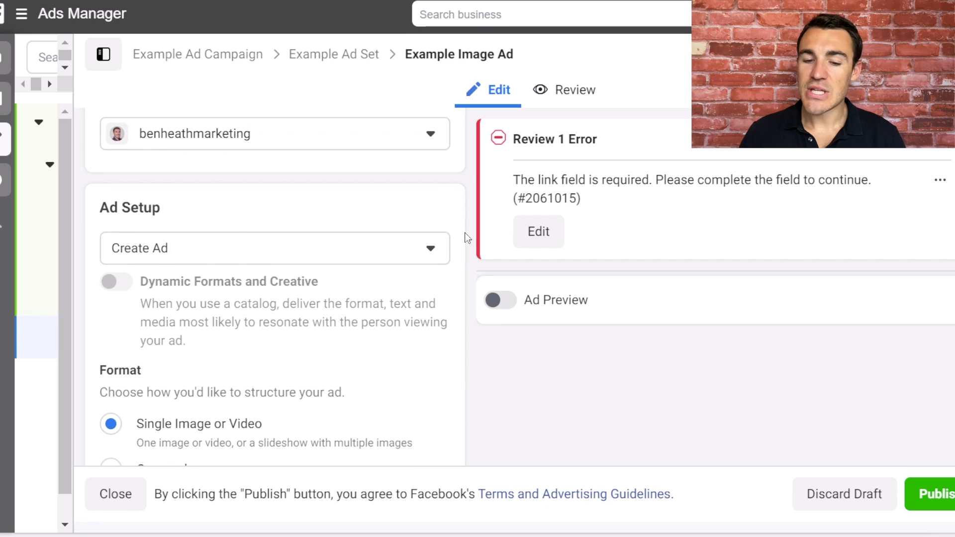
{"action": "scroll", "coordinate": [467, 237], "scroll_direction": "down", "scroll_amount": 4}
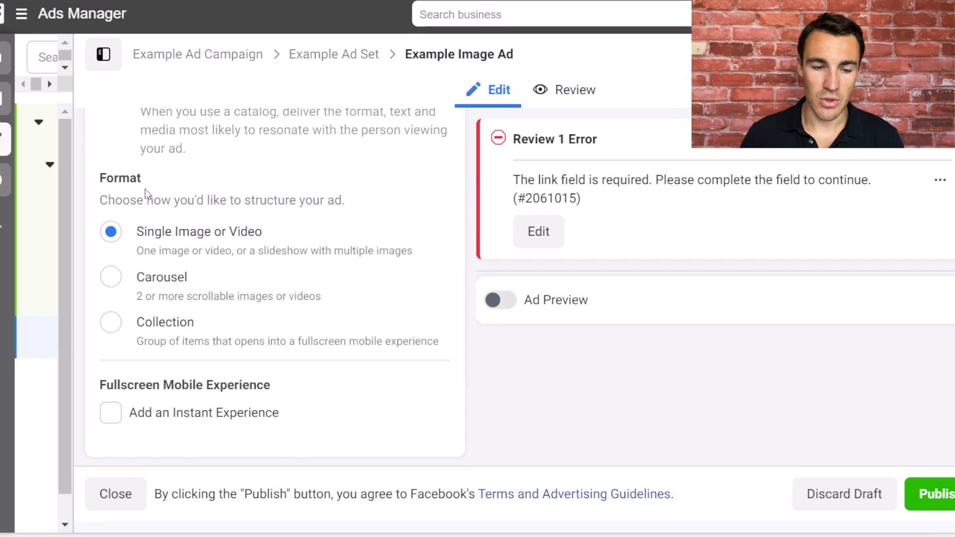
{"action": "scroll", "coordinate": [466, 238], "scroll_direction": "down", "scroll_amount": 5}
{"action": "scroll", "coordinate": [467, 238], "scroll_direction": "down", "scroll_amount": 3}
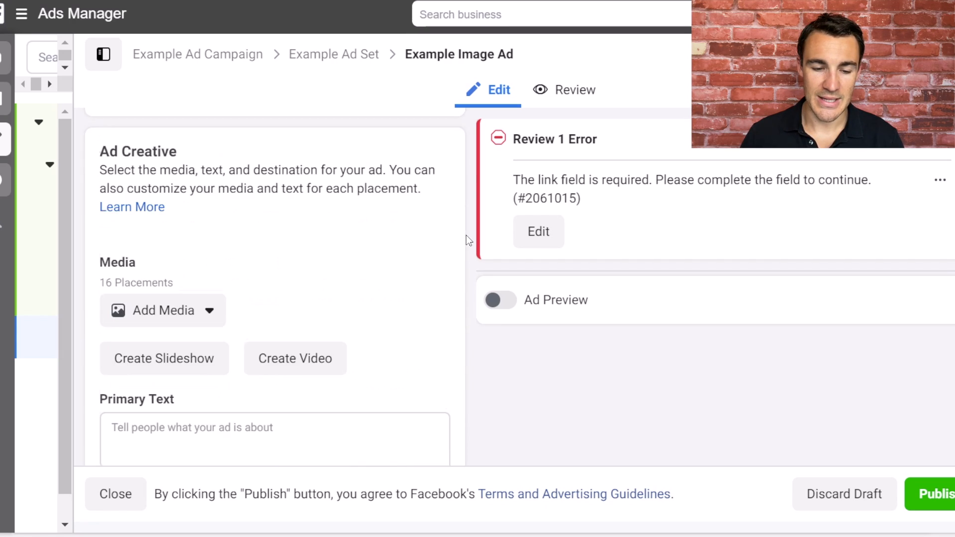
{"action": "left_click", "coordinate": [208, 302]}
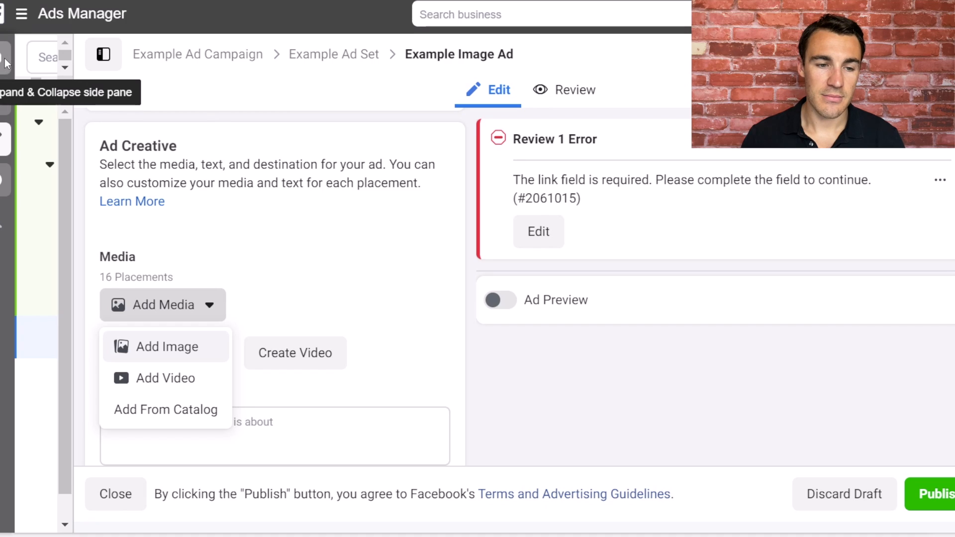
Select only the Example Video Ad, open it for editing and review its format and media options.
{"action": "left_click", "coordinate": [103, 54]}
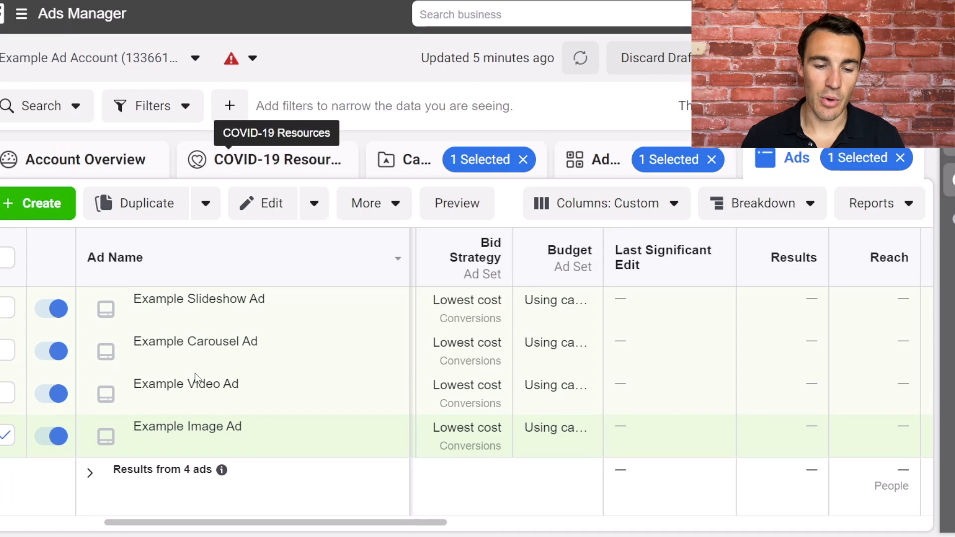
{"action": "left_click", "coordinate": [6, 435]}
{"action": "left_click", "coordinate": [6, 393]}
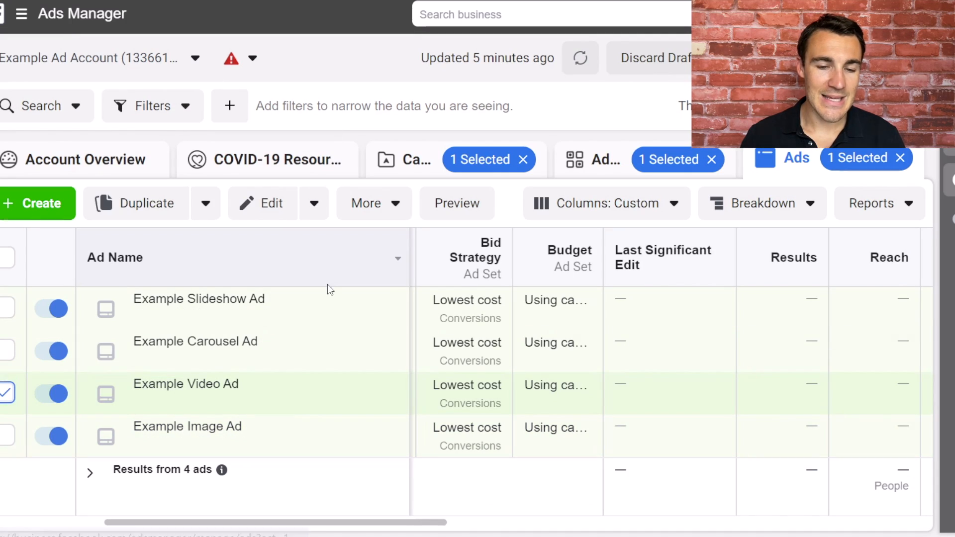
{"action": "left_click", "coordinate": [270, 203]}
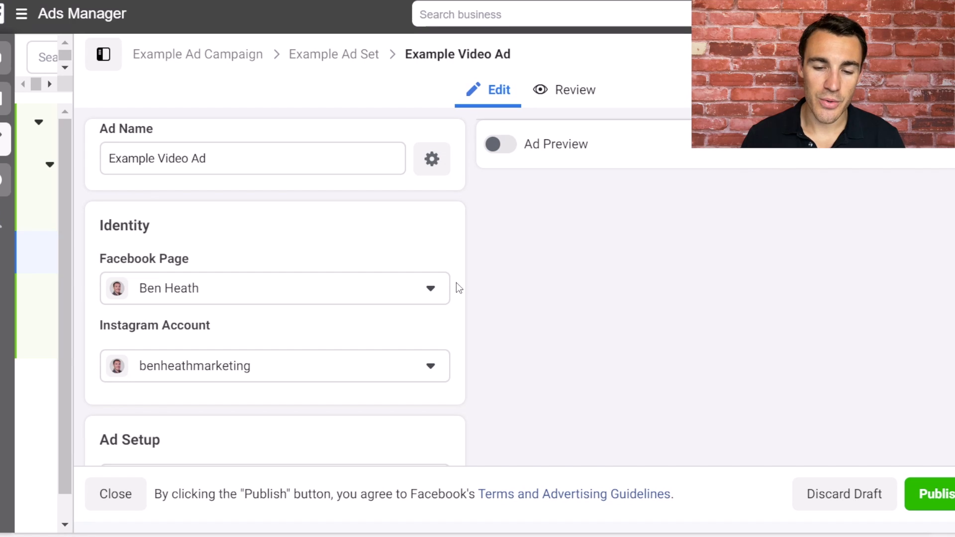
{"action": "scroll", "coordinate": [441, 294], "scroll_direction": "down", "scroll_amount": 6}
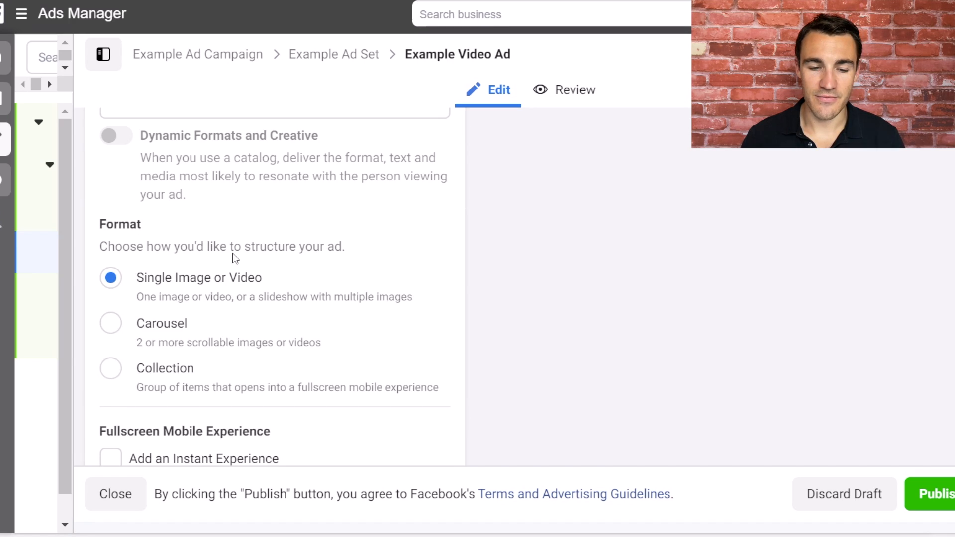
{"action": "scroll", "coordinate": [438, 351], "scroll_direction": "down", "scroll_amount": 8}
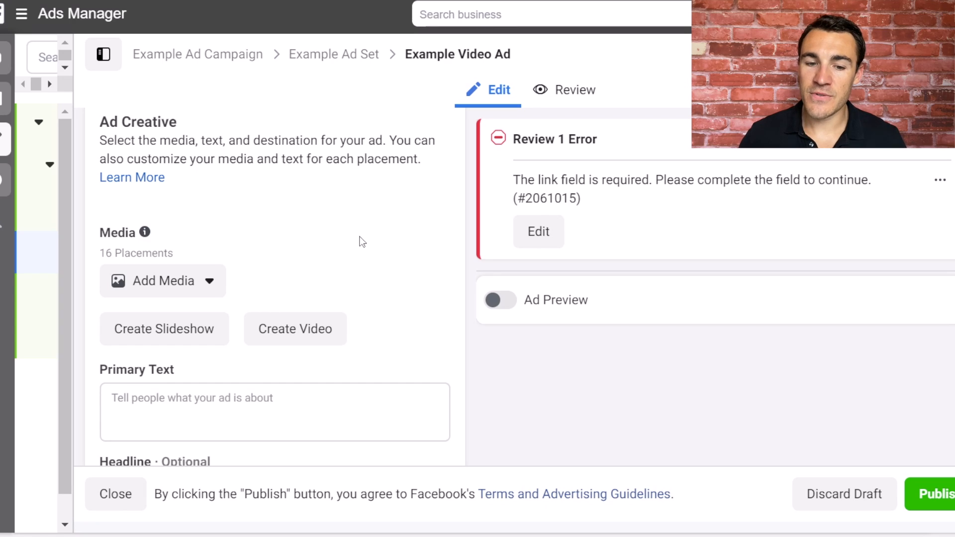
{"action": "scroll", "coordinate": [362, 242], "scroll_direction": "up", "scroll_amount": 8}
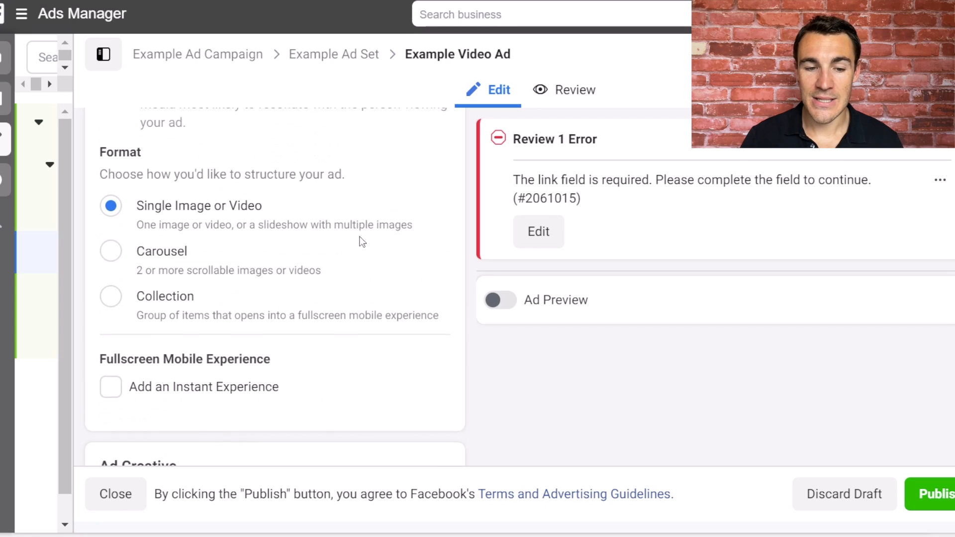
Open the Example Carousel Ad from Example Ad Set for editing and set its format to Carousel.
{"action": "left_click", "coordinate": [320, 53]}
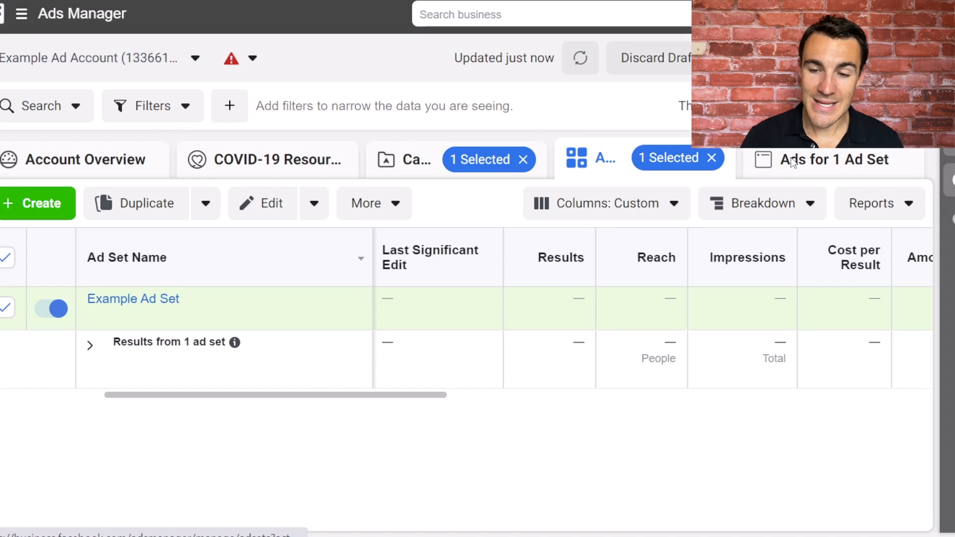
{"action": "left_click", "coordinate": [785, 160]}
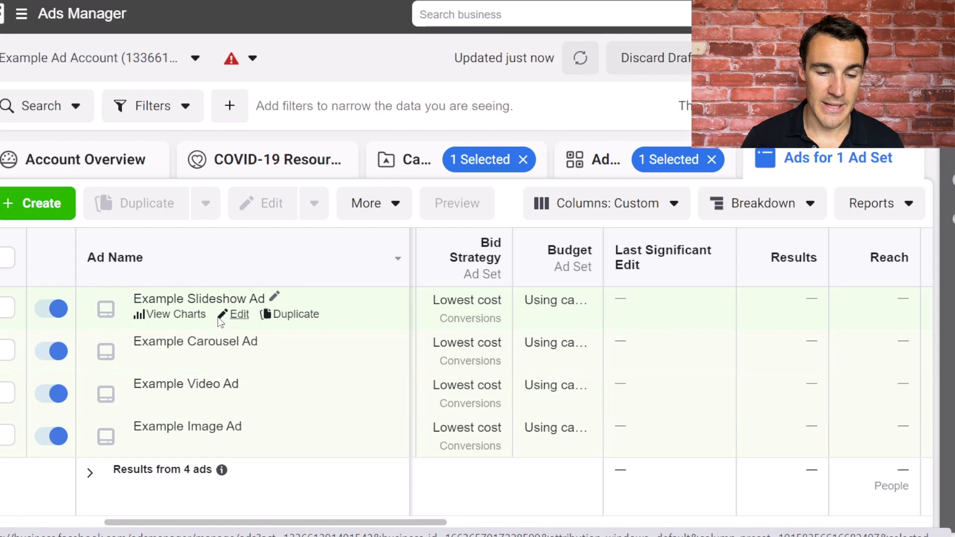
{"action": "left_click", "coordinate": [5, 351]}
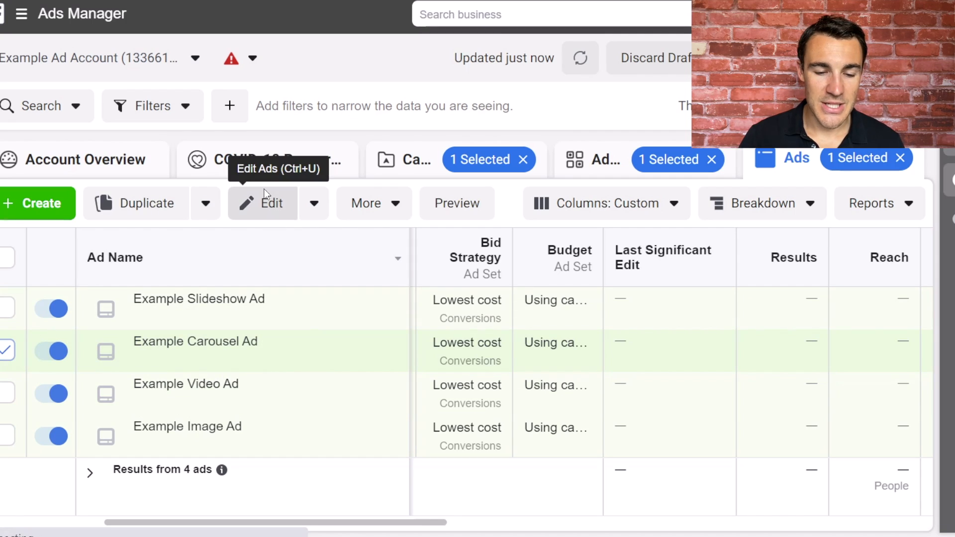
{"action": "left_click", "coordinate": [266, 195]}
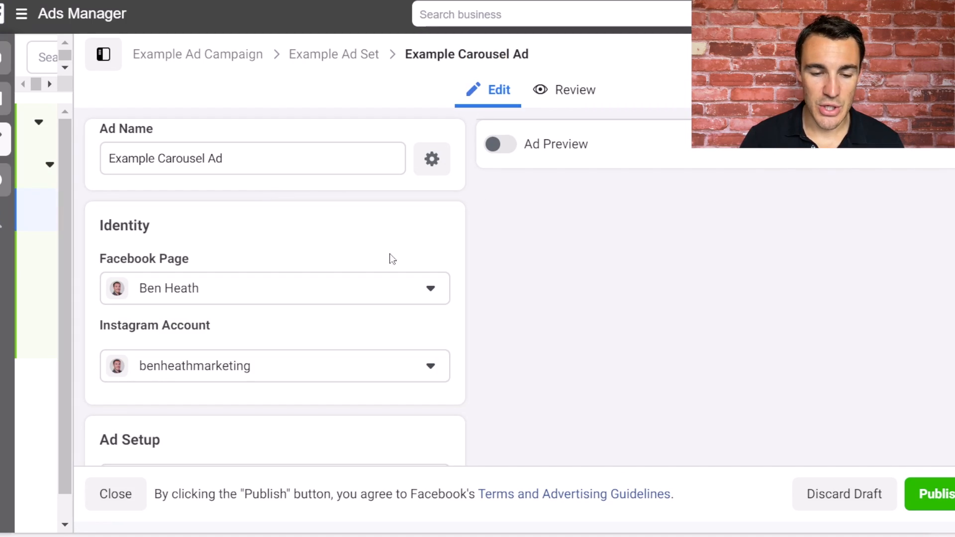
{"action": "scroll", "coordinate": [462, 252], "scroll_direction": "down", "scroll_amount": 6}
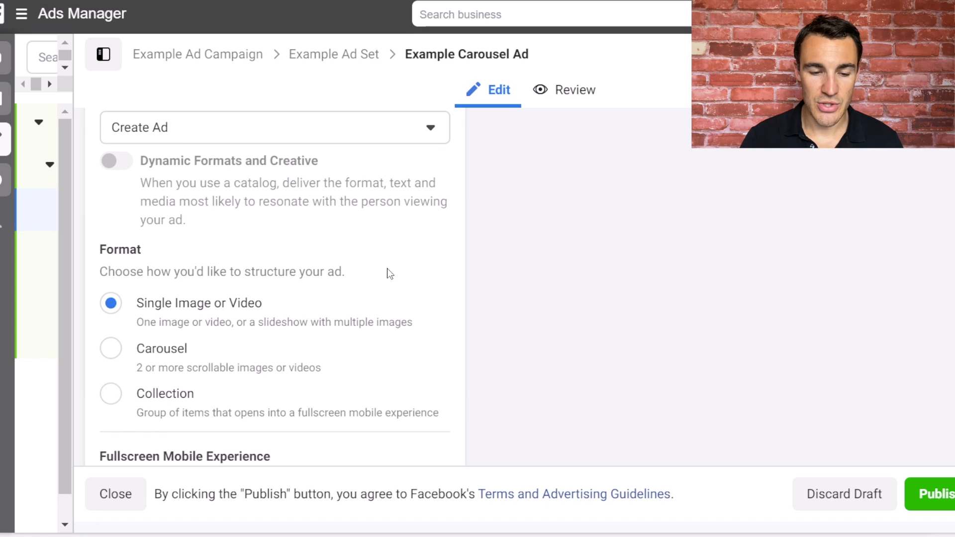
{"action": "scroll", "coordinate": [157, 323], "scroll_direction": "down", "scroll_amount": 3}
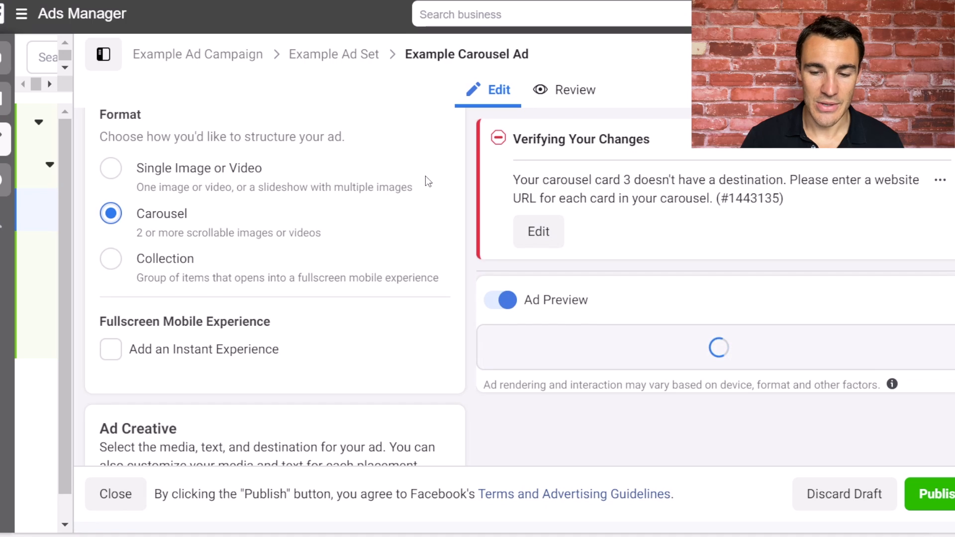
Examine the carousel ad's media source options and the image, headline, description and website URL fields of its first card.
{"action": "scroll", "coordinate": [390, 271], "scroll_direction": "down", "scroll_amount": 3}
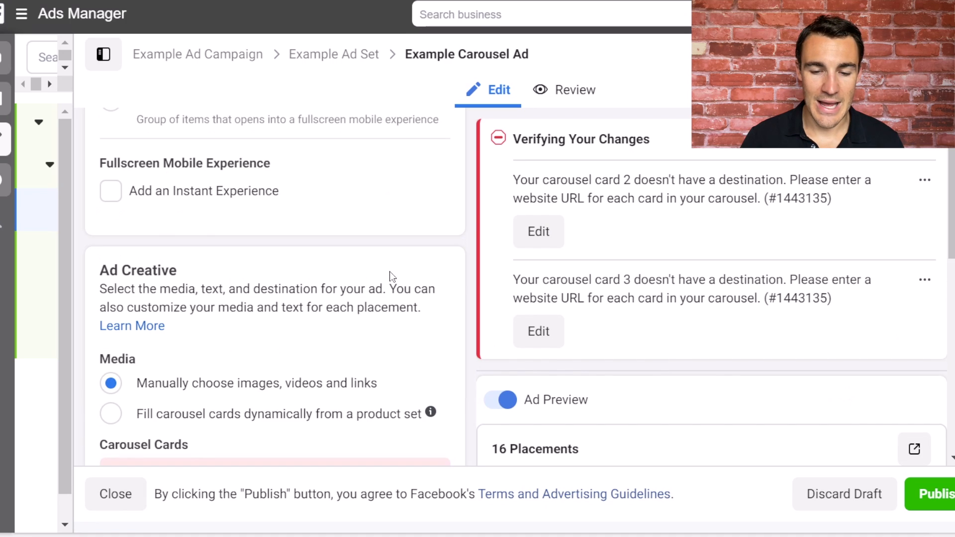
{"action": "scroll", "coordinate": [426, 343], "scroll_direction": "down", "scroll_amount": 6}
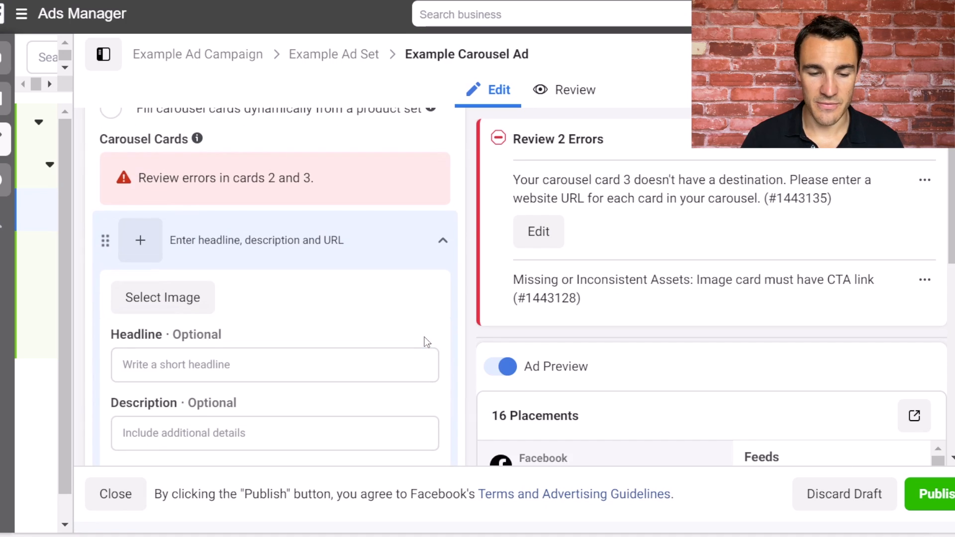
{"action": "scroll", "coordinate": [224, 257], "scroll_direction": "up", "scroll_amount": 1}
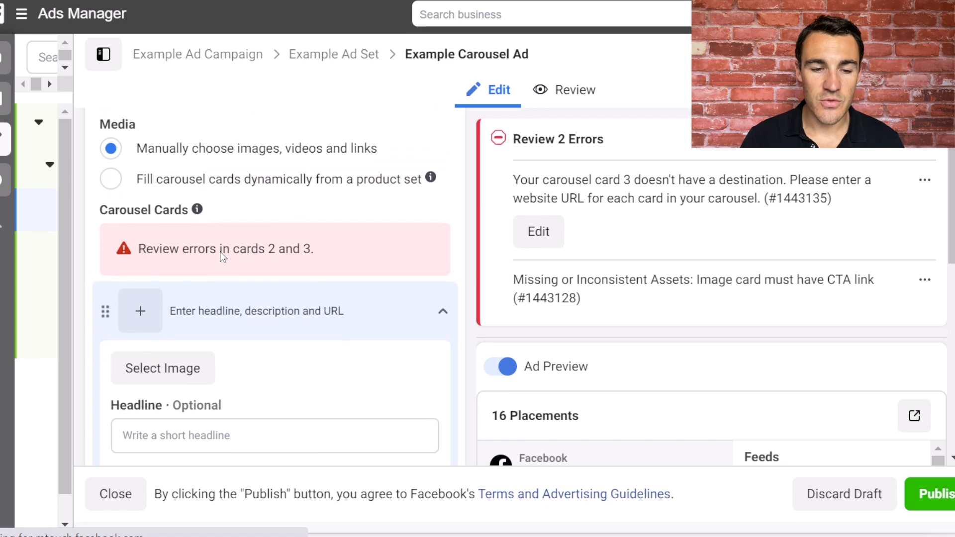
{"action": "scroll", "coordinate": [278, 309], "scroll_direction": "down", "scroll_amount": 1}
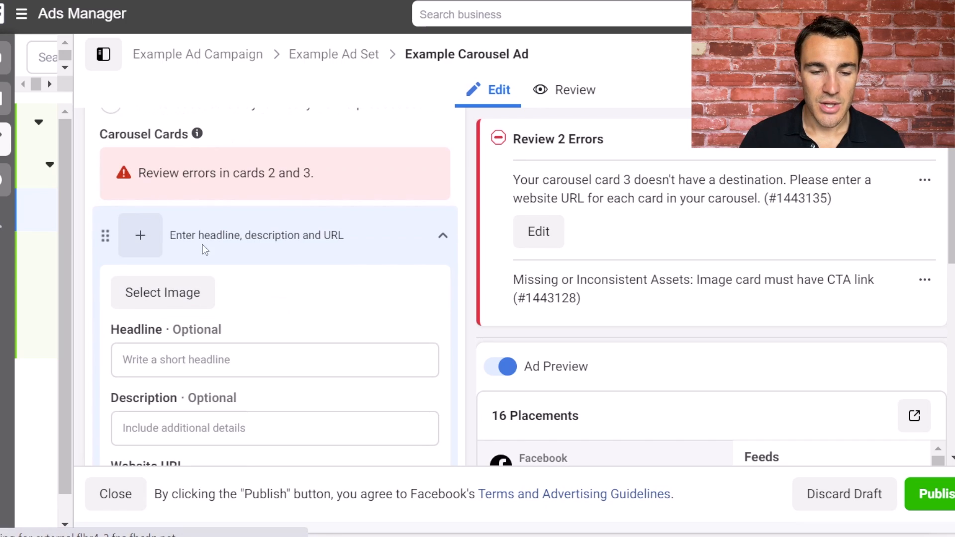
{"action": "scroll", "coordinate": [331, 348], "scroll_direction": "down", "scroll_amount": 2}
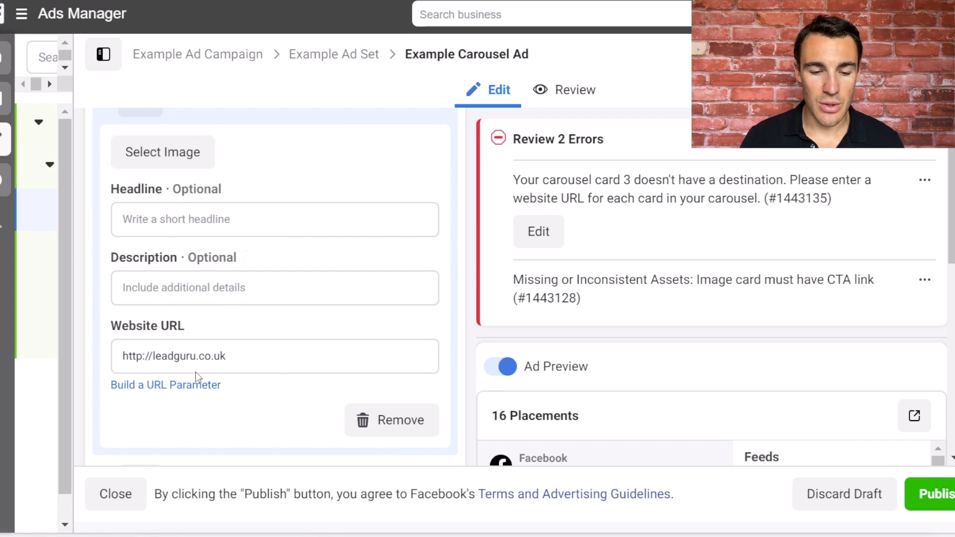
{"action": "scroll", "coordinate": [287, 274], "scroll_direction": "down", "scroll_amount": 2}
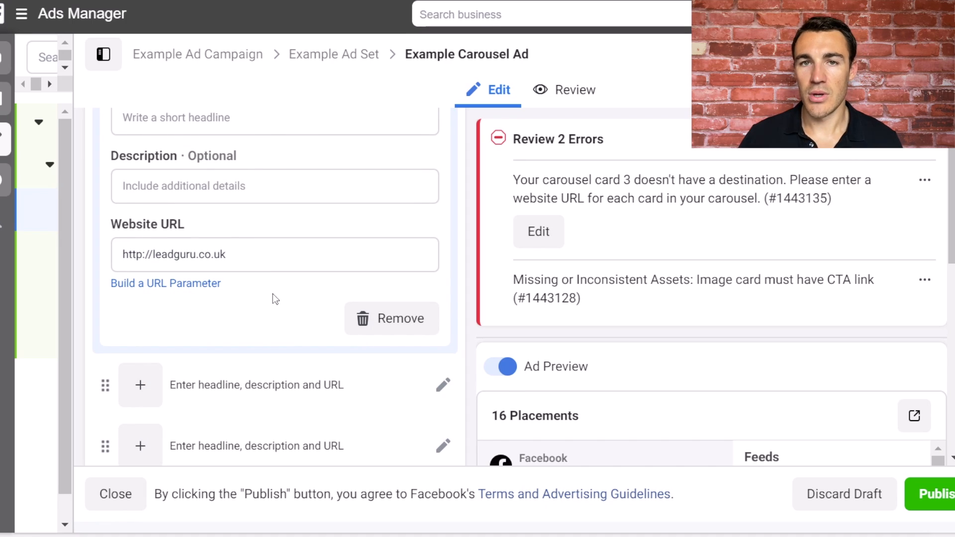
{"action": "scroll", "coordinate": [273, 294], "scroll_direction": "up", "scroll_amount": 5}
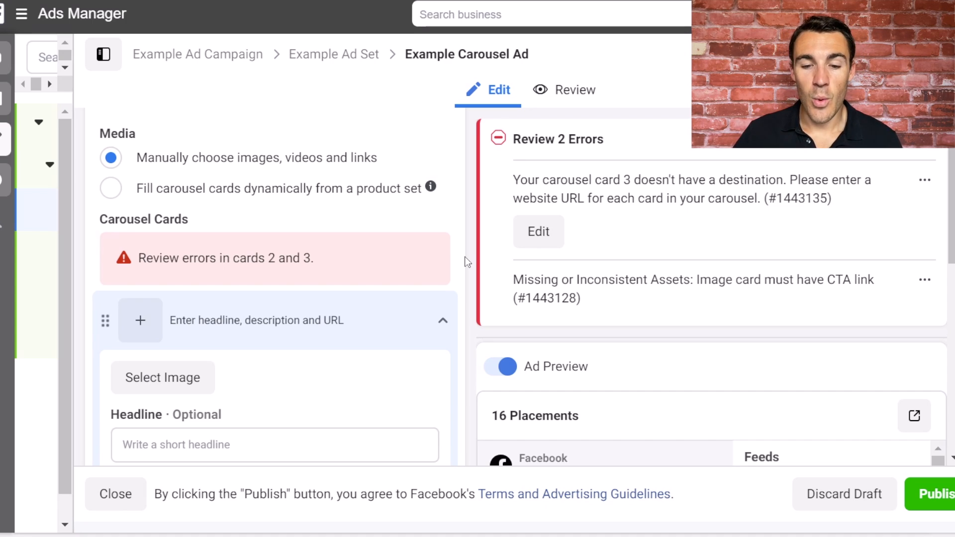
{"action": "scroll", "coordinate": [467, 262], "scroll_direction": "down", "scroll_amount": 1}
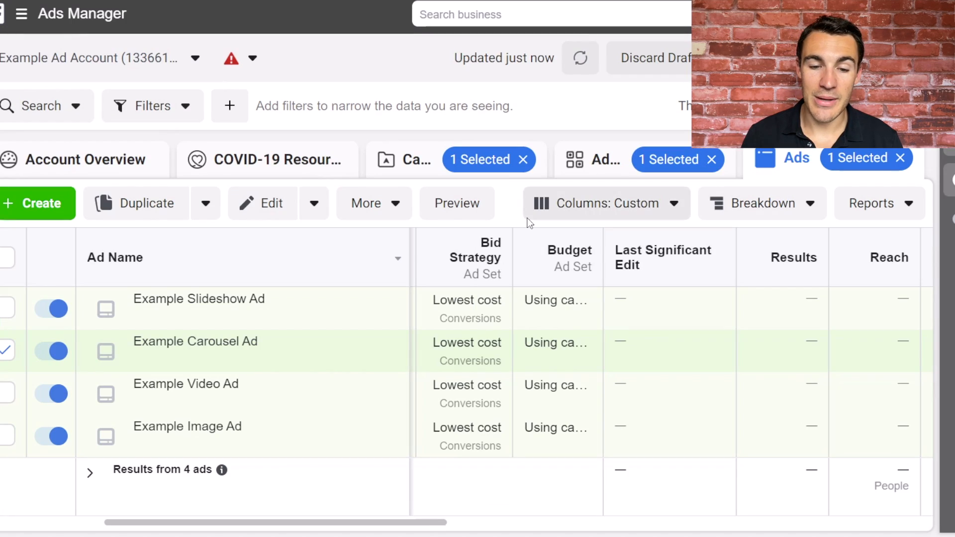
Deselect the Example Carousel Ad and open the Example Slideshow Ad for editing.
{"action": "left_click", "coordinate": [7, 350]}
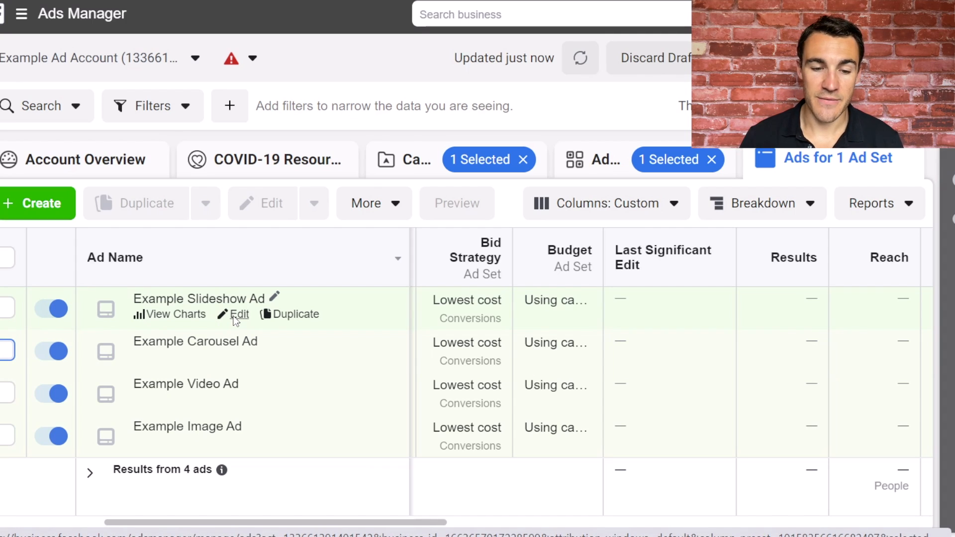
{"action": "left_click", "coordinate": [239, 315]}
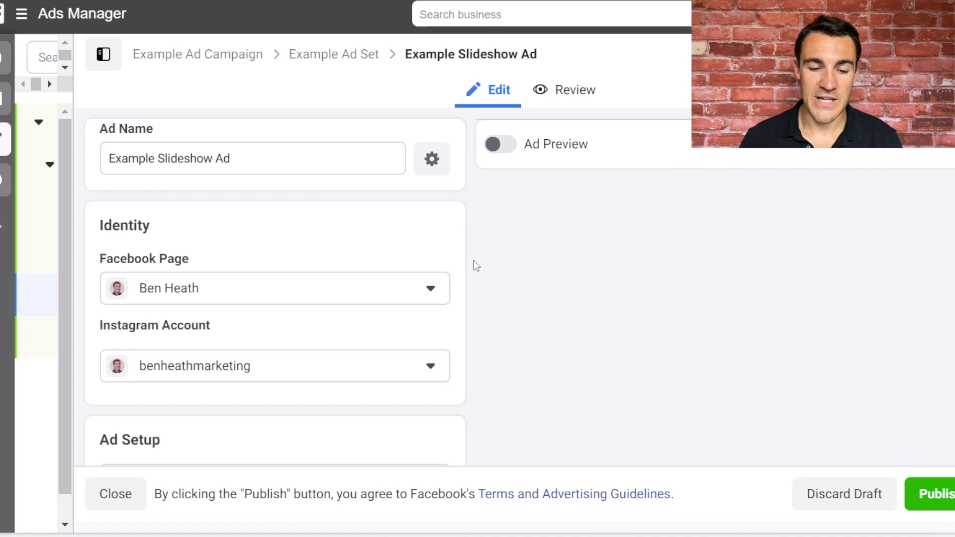
Examine the slideshow ad's setup and format options, and locate the slideshow creation option in its creative settings.
{"action": "scroll", "coordinate": [442, 226], "scroll_direction": "down", "scroll_amount": 3}
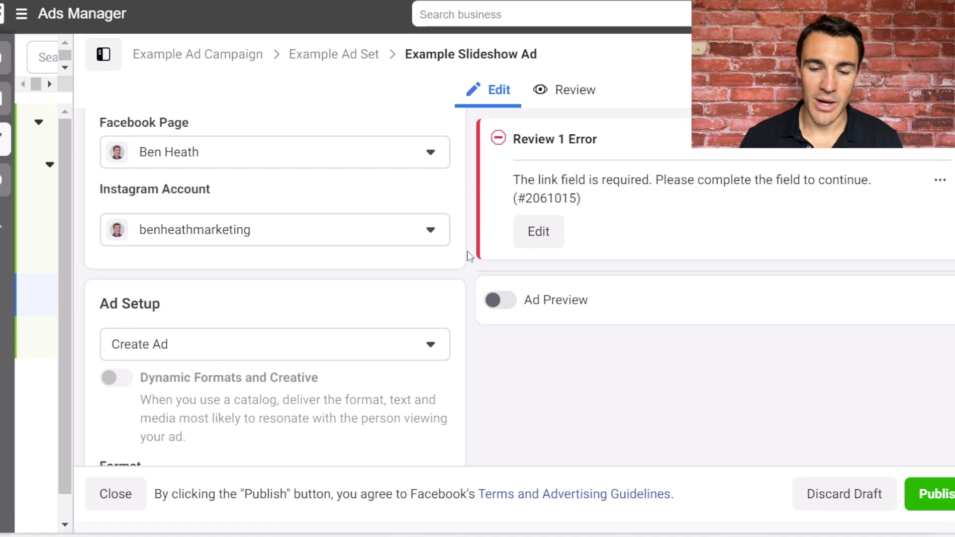
{"action": "scroll", "coordinate": [470, 256], "scroll_direction": "down", "scroll_amount": 2}
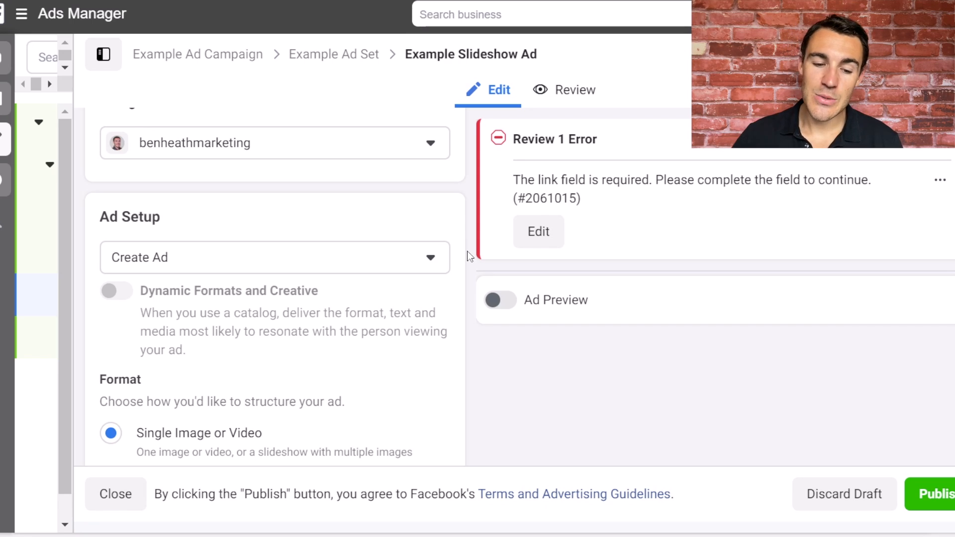
{"action": "scroll", "coordinate": [299, 249], "scroll_direction": "down", "scroll_amount": 5}
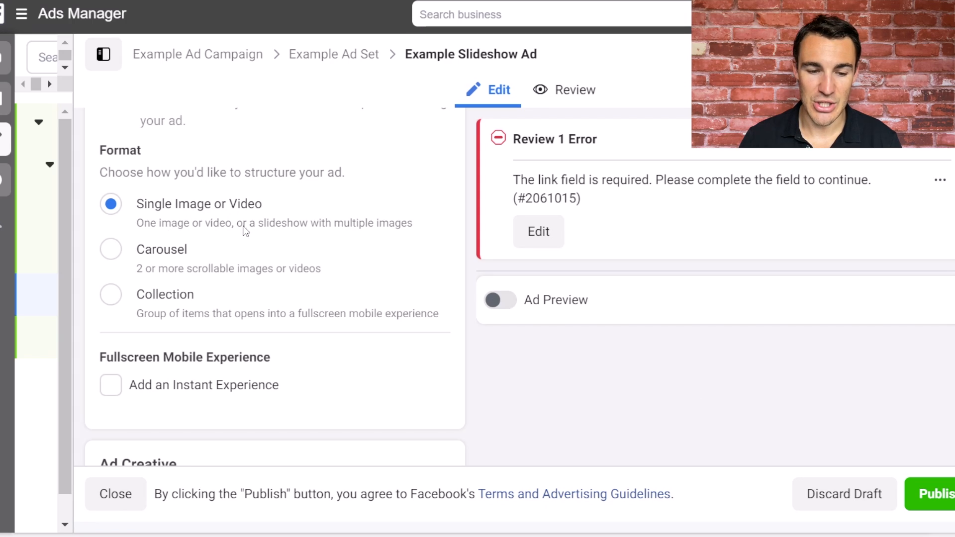
{"action": "scroll", "coordinate": [244, 230], "scroll_direction": "down", "scroll_amount": 2}
{"action": "mouse_move", "coordinate": [286, 239]}
{"action": "scroll", "coordinate": [286, 239], "scroll_direction": "down", "scroll_amount": 1}
{"action": "scroll", "coordinate": [248, 209], "scroll_direction": "up", "scroll_amount": 5}
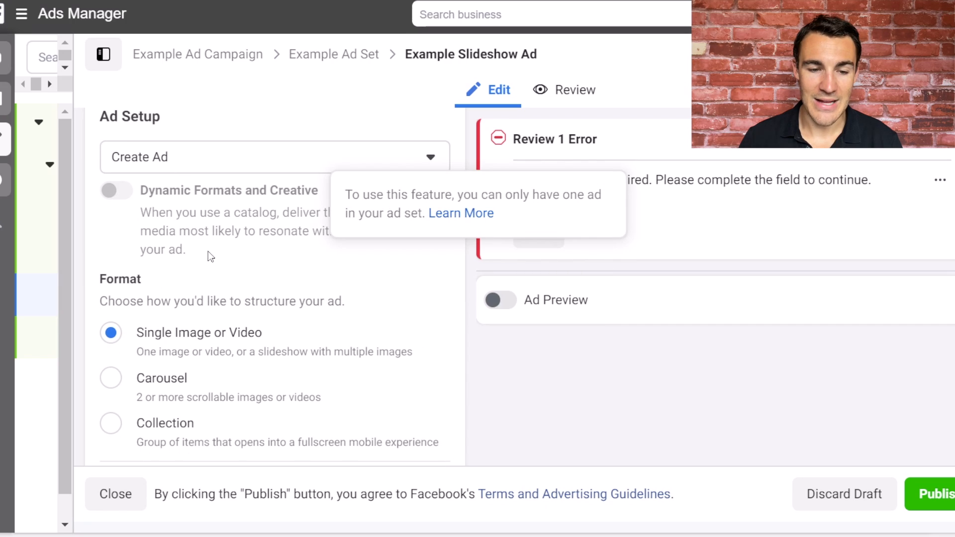
{"action": "scroll", "coordinate": [233, 278], "scroll_direction": "down", "scroll_amount": 4}
{"action": "scroll", "coordinate": [265, 302], "scroll_direction": "down", "scroll_amount": 3}
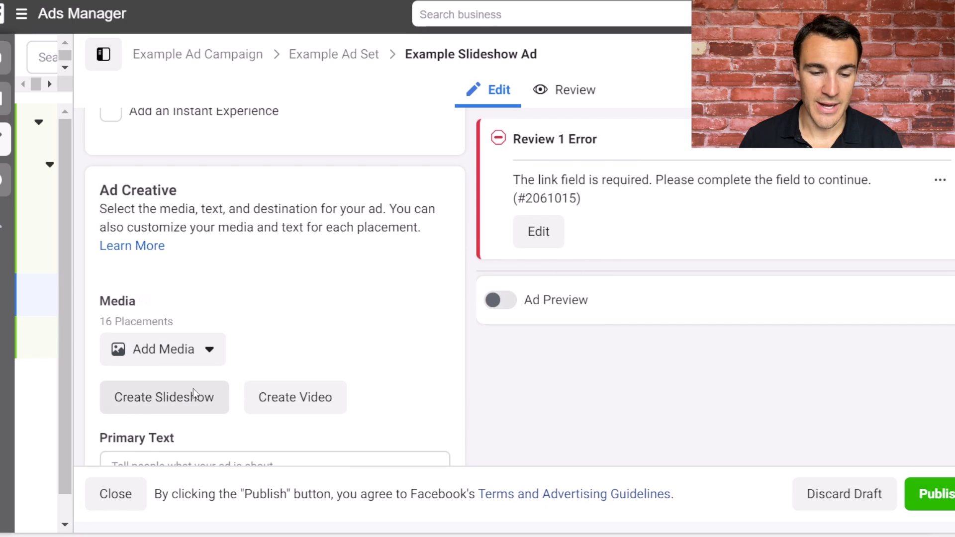
Open the slideshow creator for the Example Slideshow Ad and look through the available square templates.
{"action": "left_click", "coordinate": [162, 395]}
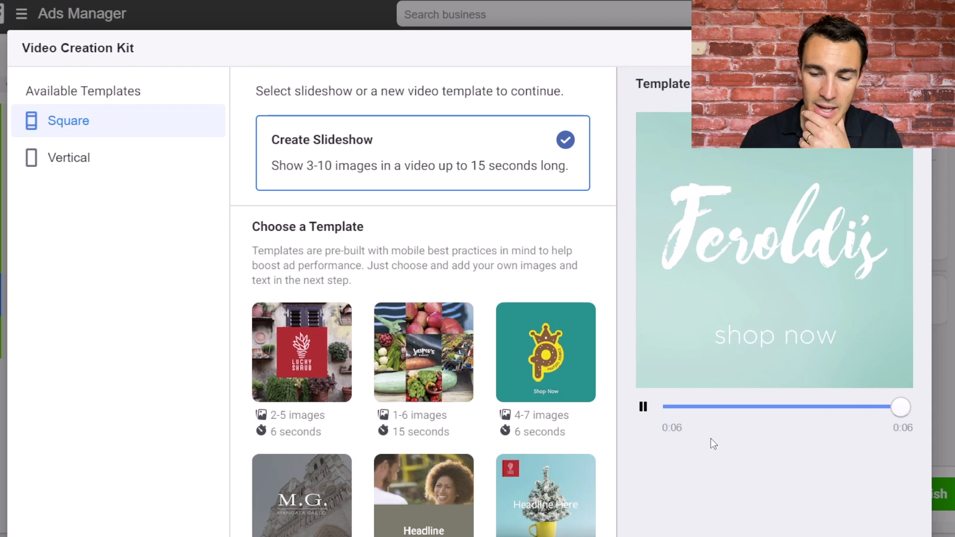
{"action": "scroll", "coordinate": [711, 443], "scroll_direction": "down", "scroll_amount": 3}
{"action": "scroll", "coordinate": [712, 443], "scroll_direction": "up", "scroll_amount": 3}
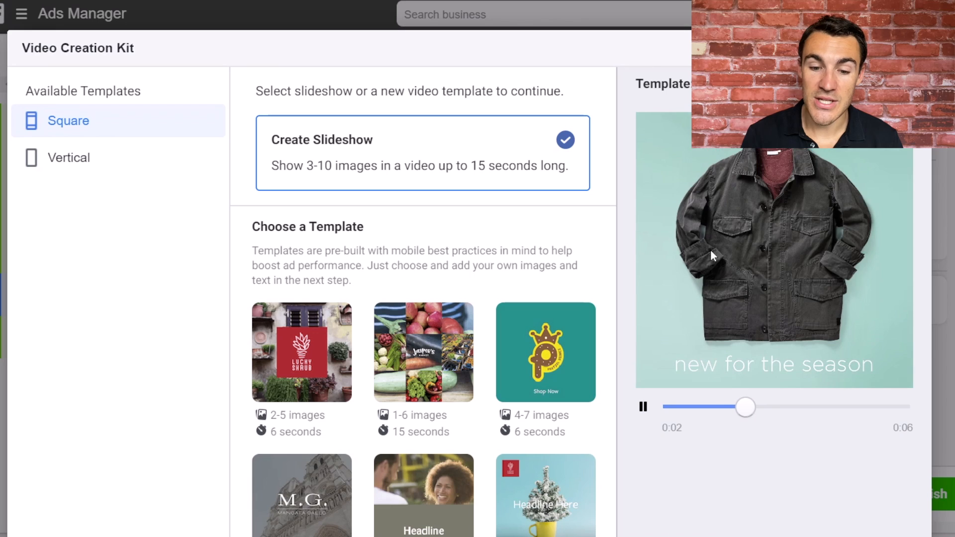
Preview the 15-second Jasper's Market template, the 1-2 image potted tree template and the two-image potted flowers template.
{"action": "left_click", "coordinate": [426, 332]}
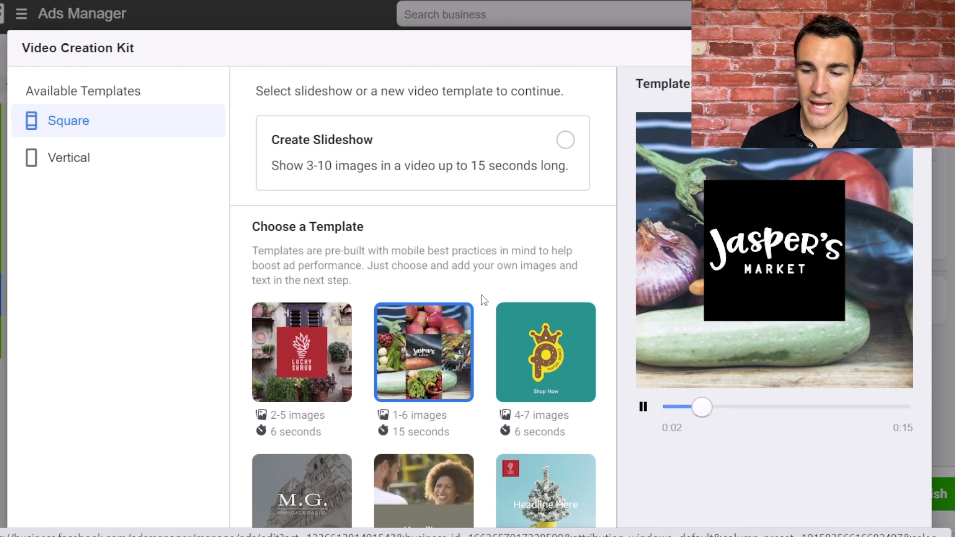
{"action": "scroll", "coordinate": [485, 398], "scroll_direction": "down", "scroll_amount": 3}
{"action": "left_click", "coordinate": [546, 324]}
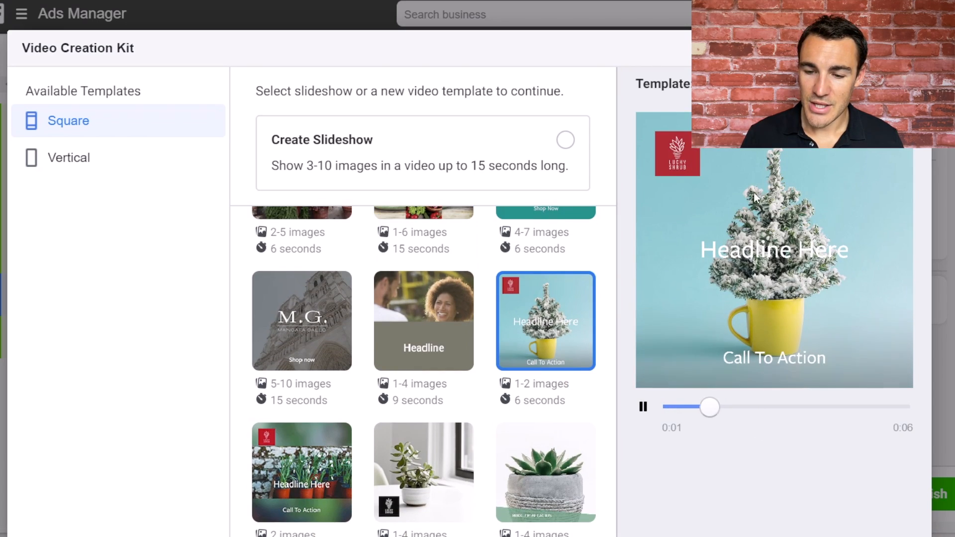
{"action": "scroll", "coordinate": [474, 368], "scroll_direction": "down", "scroll_amount": 1}
{"action": "left_click", "coordinate": [326, 409]}
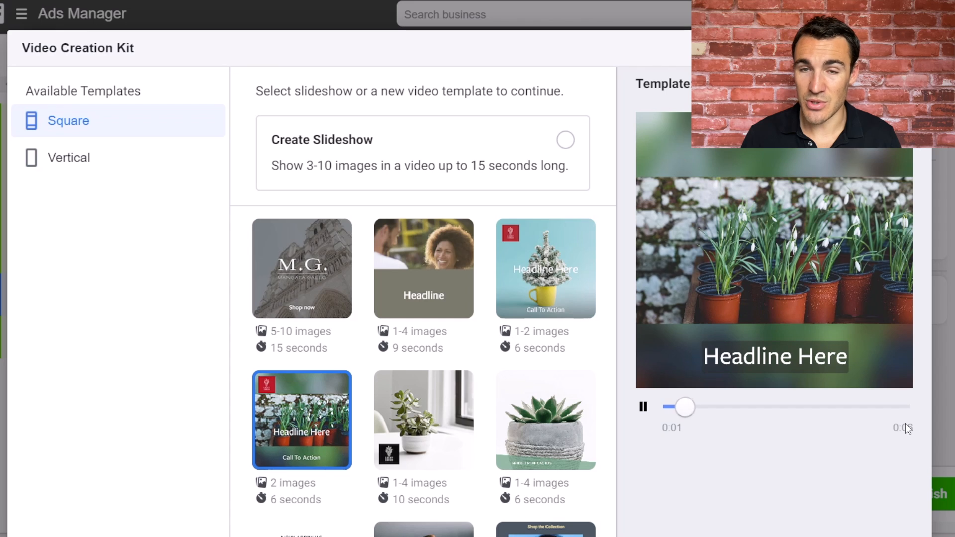
Compare the 6-second potted tree template with the 15-second M.G. template, looking through the other square templates as well.
{"action": "left_click", "coordinate": [530, 267]}
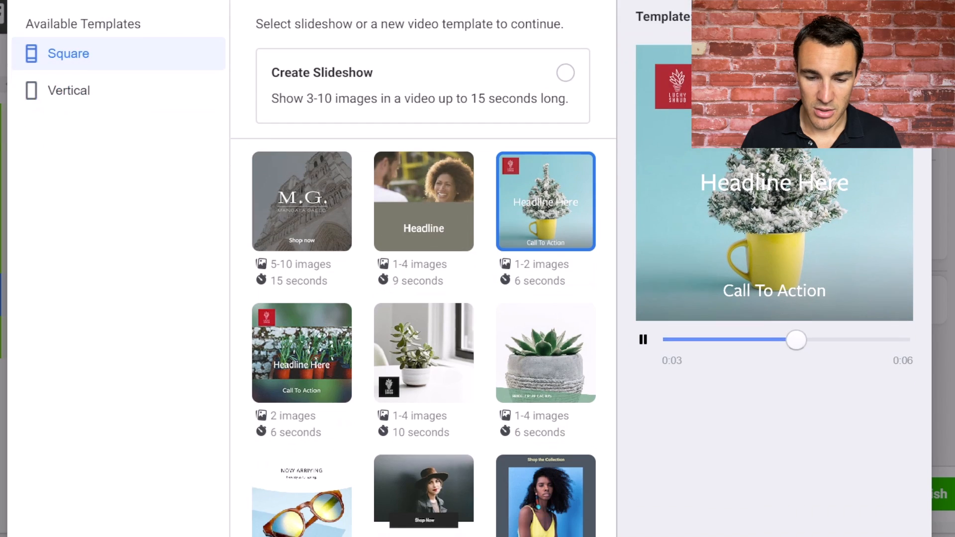
{"action": "scroll", "coordinate": [423, 299], "scroll_direction": "down", "scroll_amount": 4}
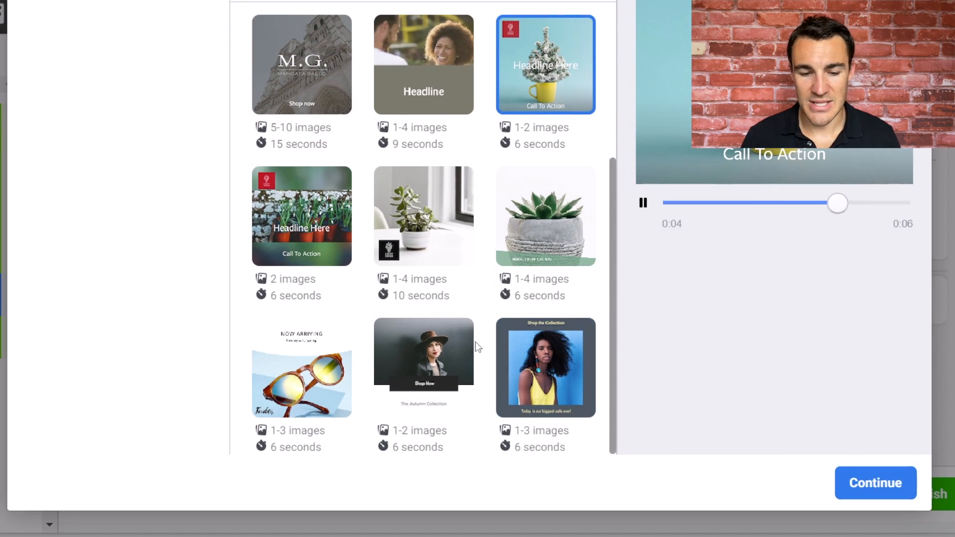
{"action": "scroll", "coordinate": [475, 343], "scroll_direction": "up", "scroll_amount": 4}
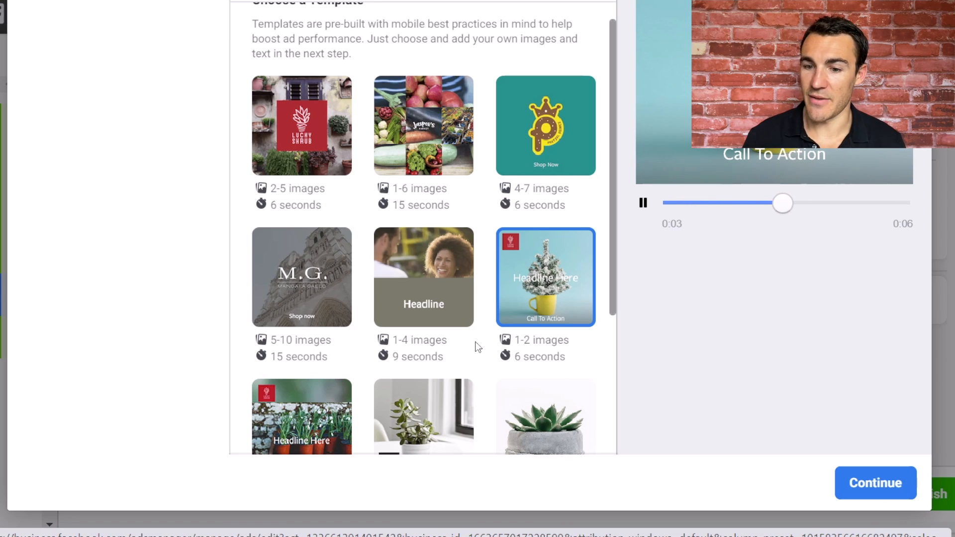
{"action": "scroll", "coordinate": [834, 378], "scroll_direction": "up", "scroll_amount": 4}
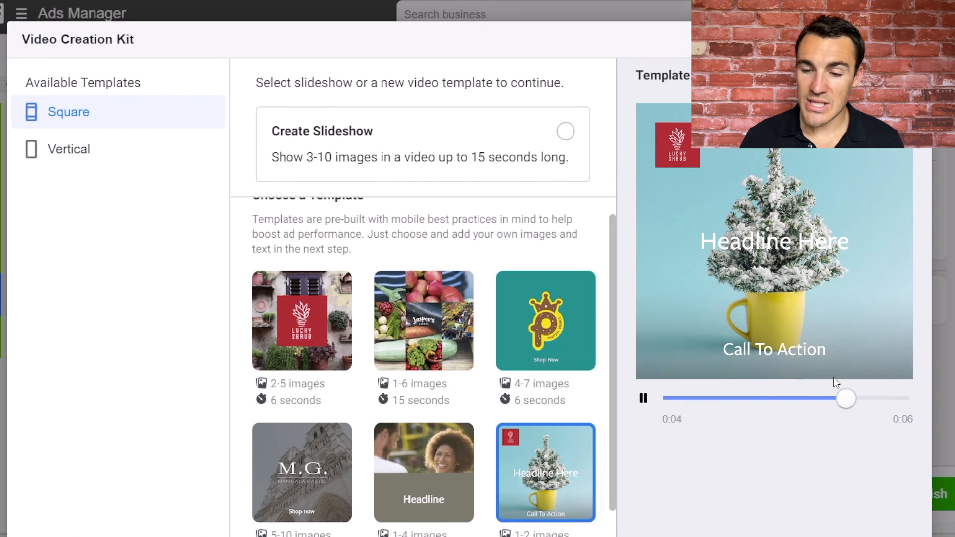
{"action": "scroll", "coordinate": [480, 351], "scroll_direction": "down", "scroll_amount": 4}
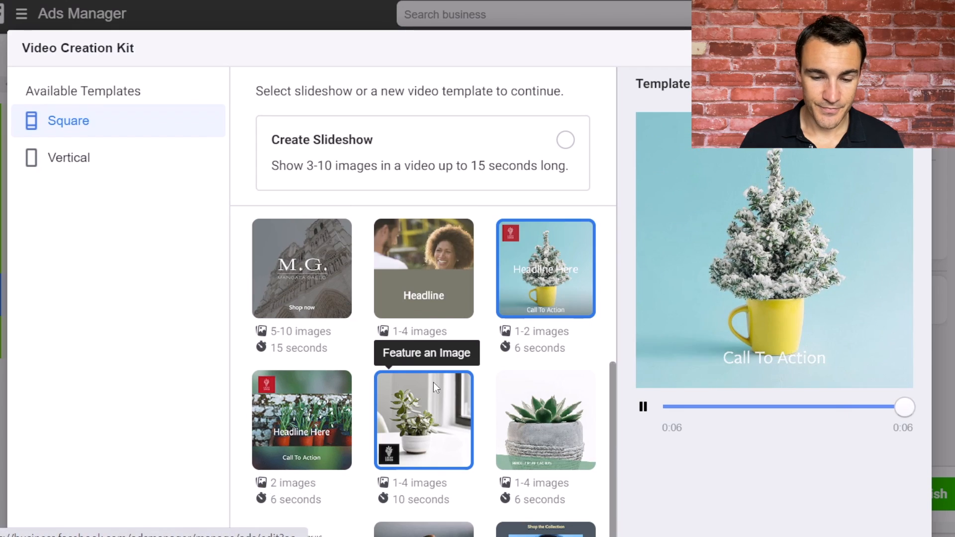
{"action": "left_click", "coordinate": [318, 284]}
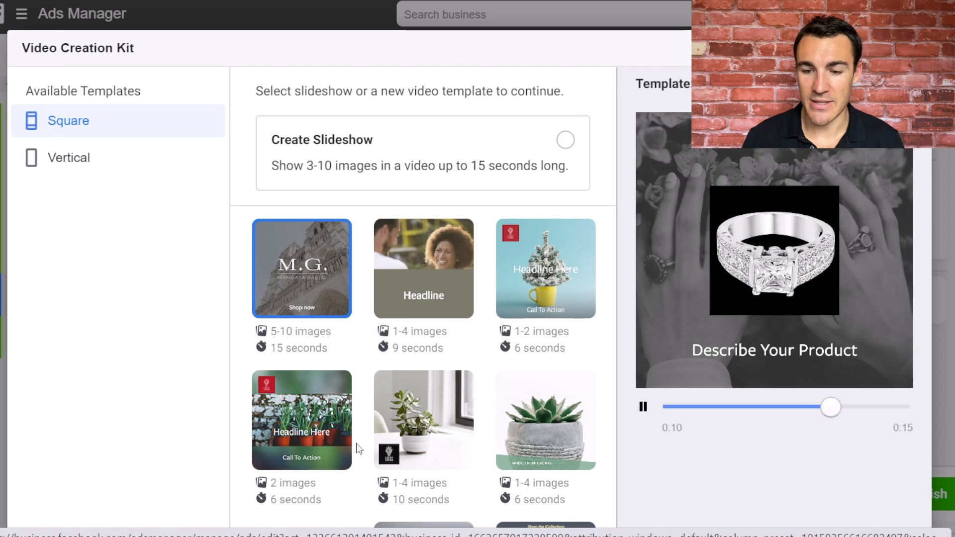
{"action": "left_click", "coordinate": [563, 276]}
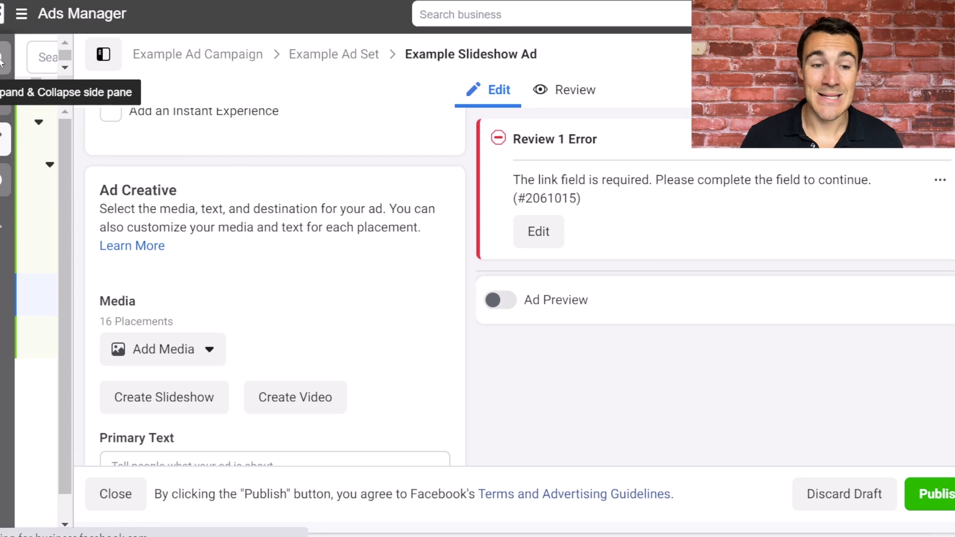
Collapse the ad editing pane and deselect the Example Slideshow Ad in the ads list.
{"action": "left_click", "coordinate": [4, 61]}
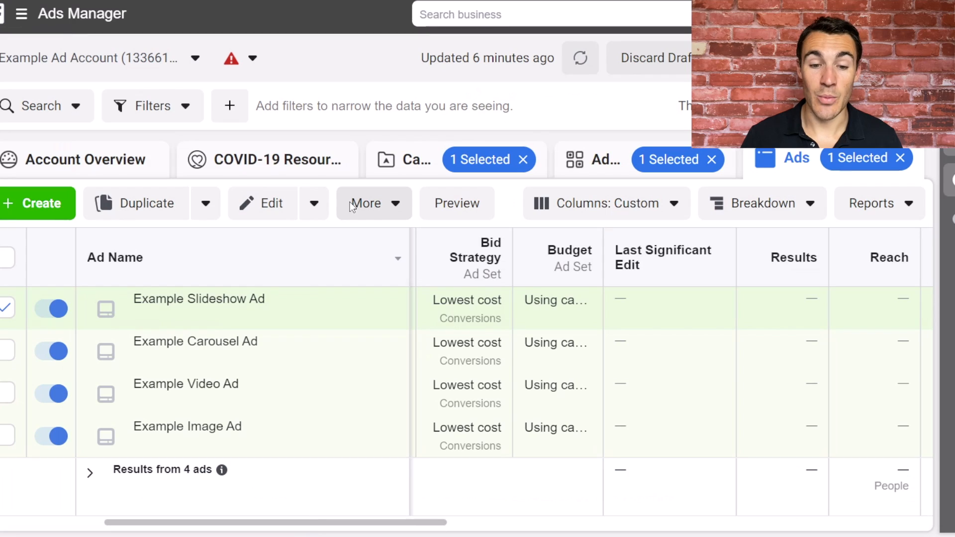
{"action": "left_click", "coordinate": [7, 309]}
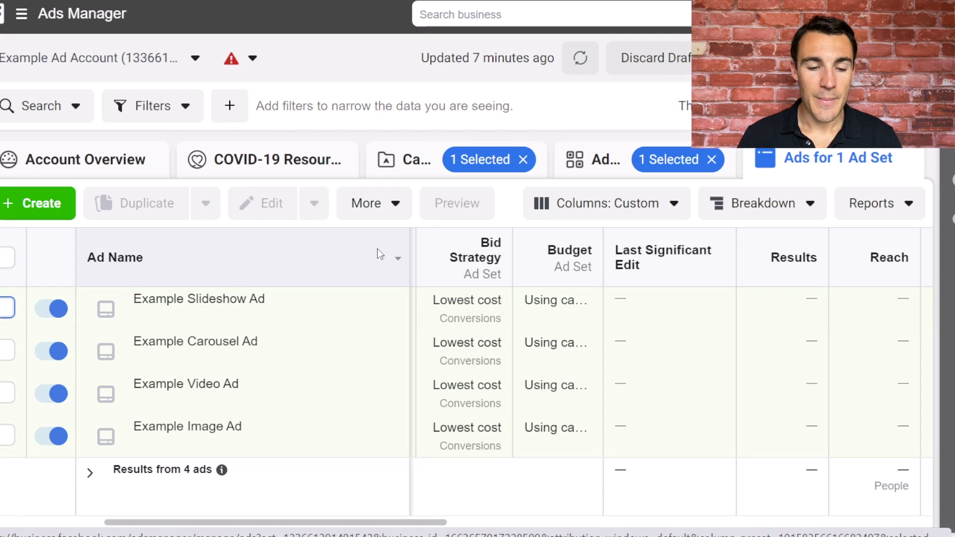
{"action": "mouse_move", "coordinate": [267, 358]}
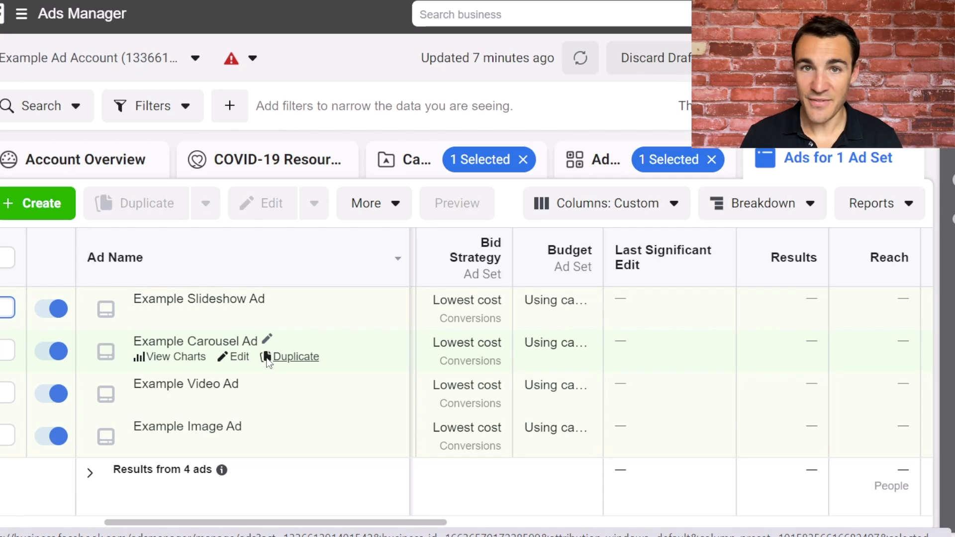